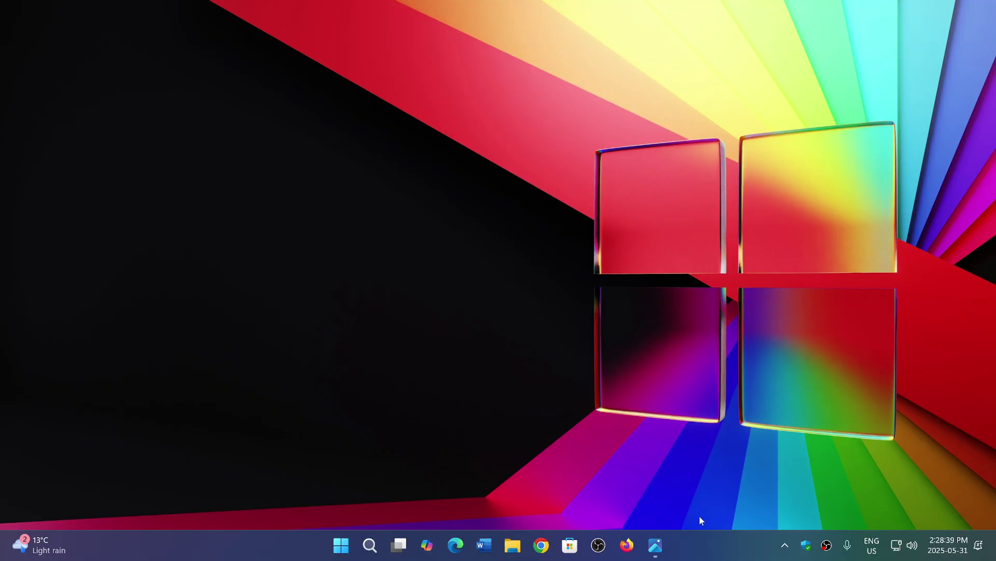
click(657, 545)
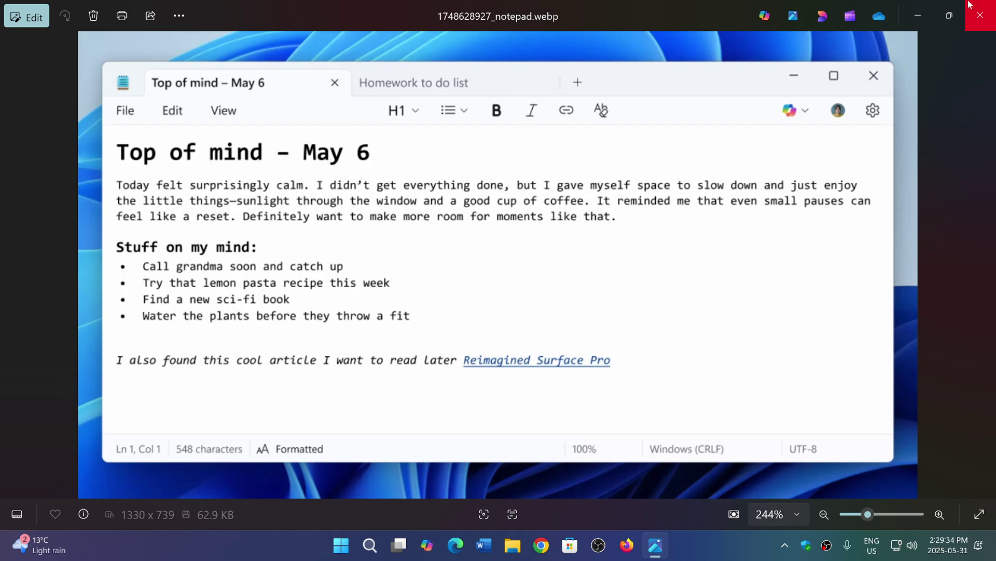
click(986, 17)
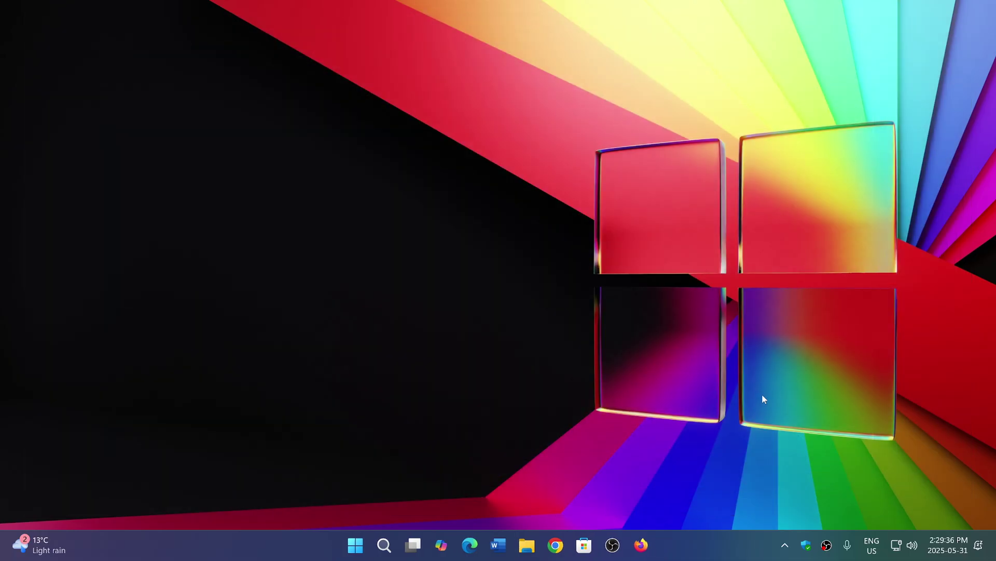
Step: Search for Notepad and launch a new blank untitled Notepad window
click(384, 545)
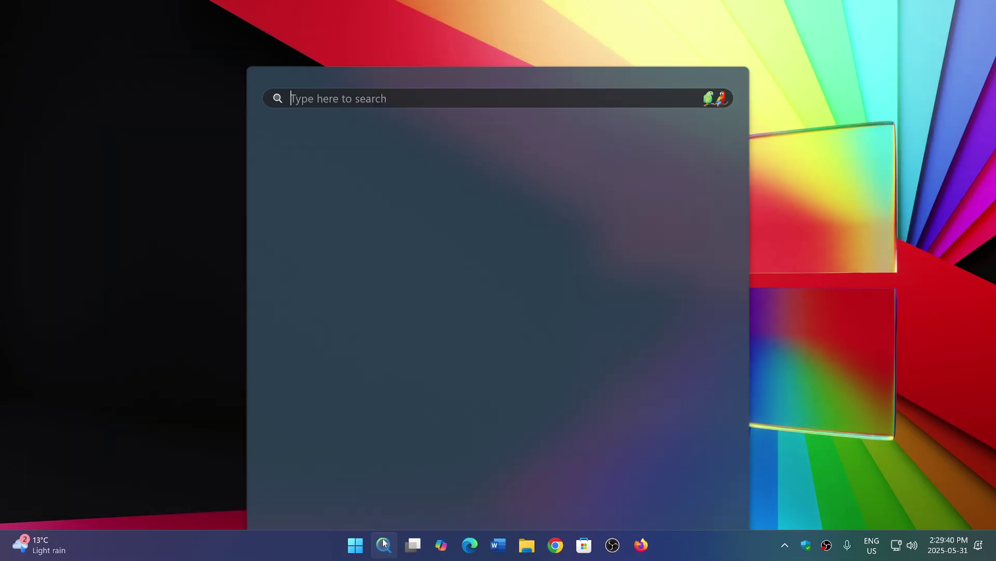
text(notepad)
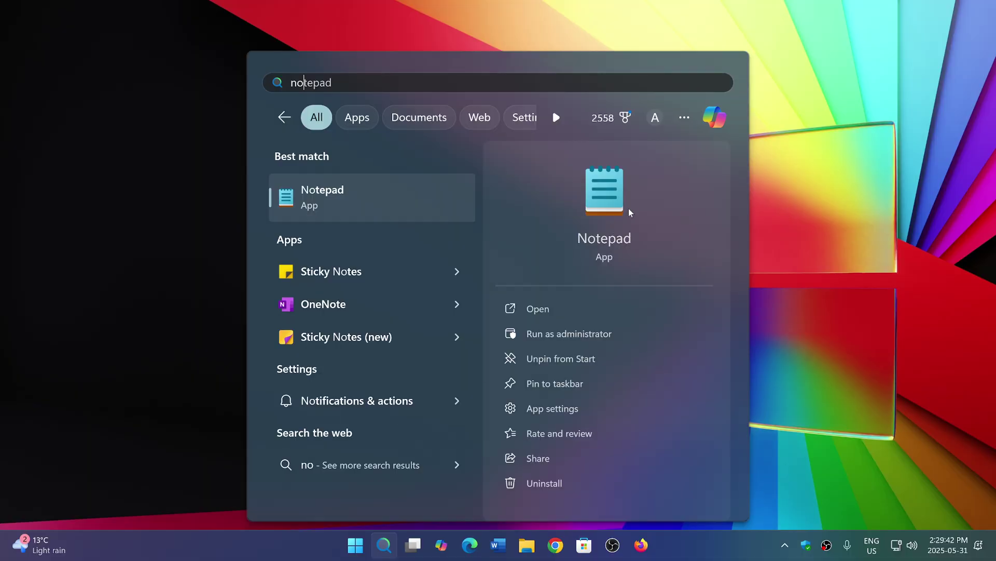
click(604, 239)
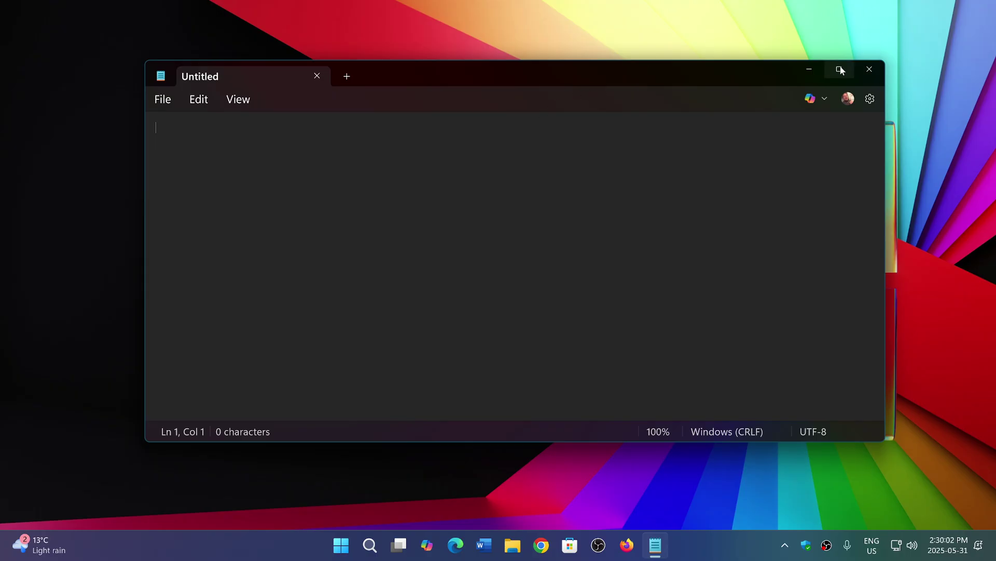
mouse_move(839, 69)
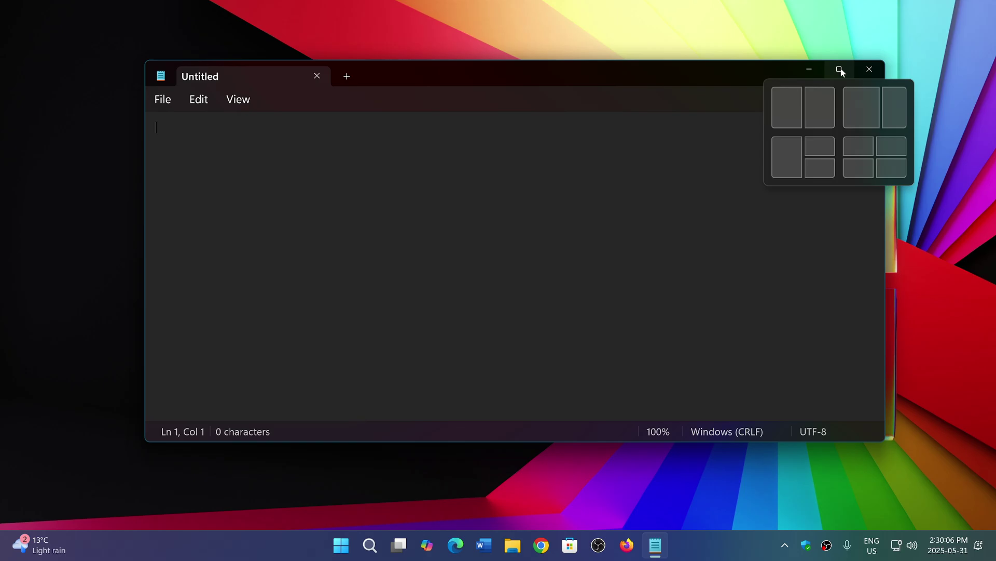
click(870, 69)
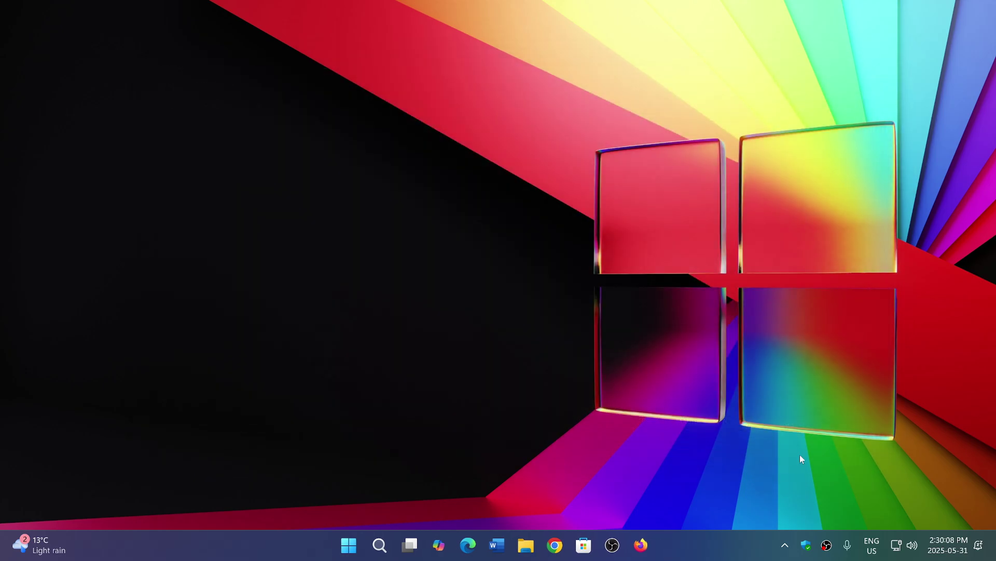